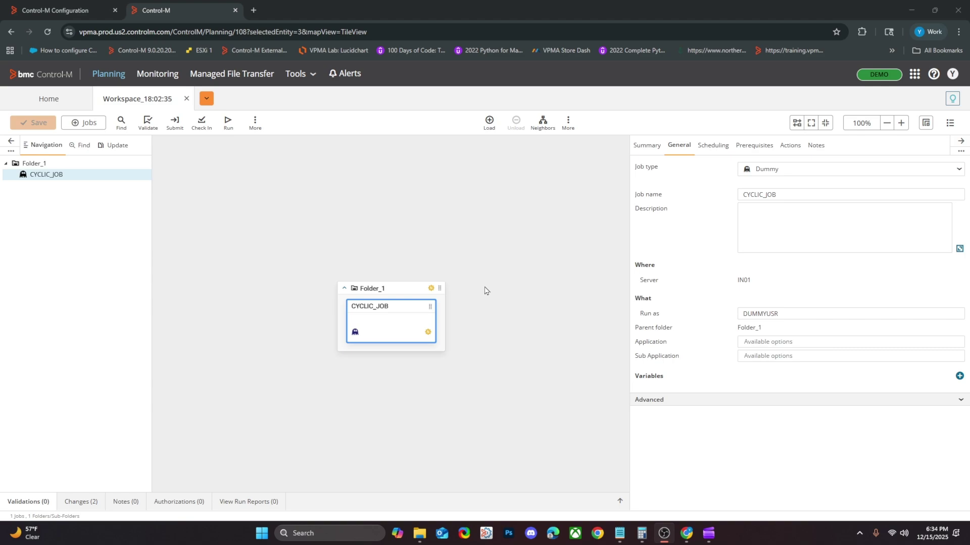
Enable cyclic reruns in the scheduling settings of CYCLIC_JOB, with the rerun interval in minutes.
mouse_move(397, 329)
click(714, 148)
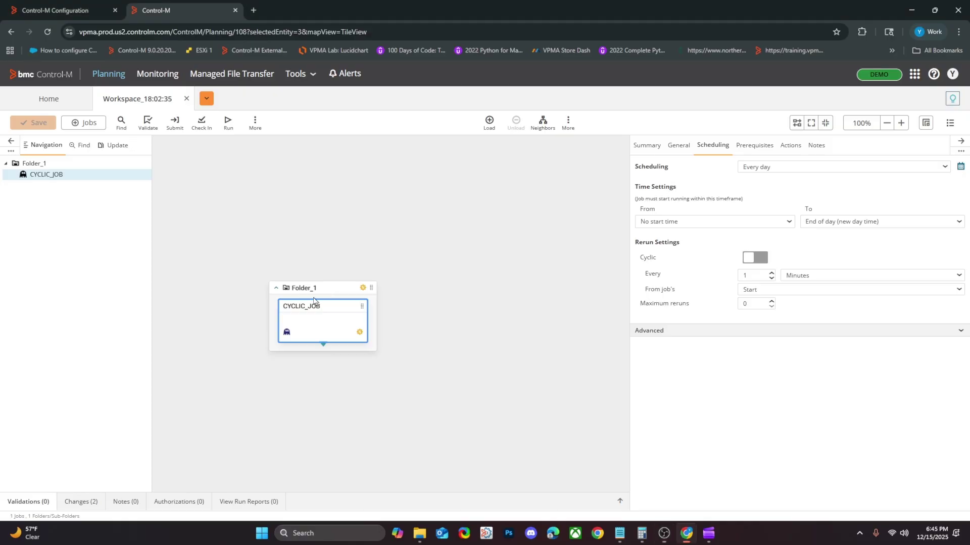
click(326, 286)
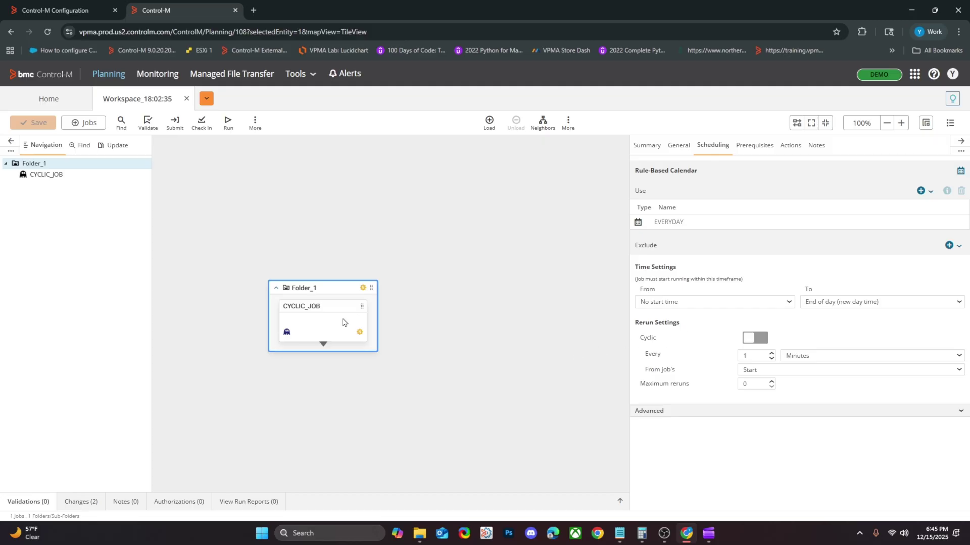
click(342, 320)
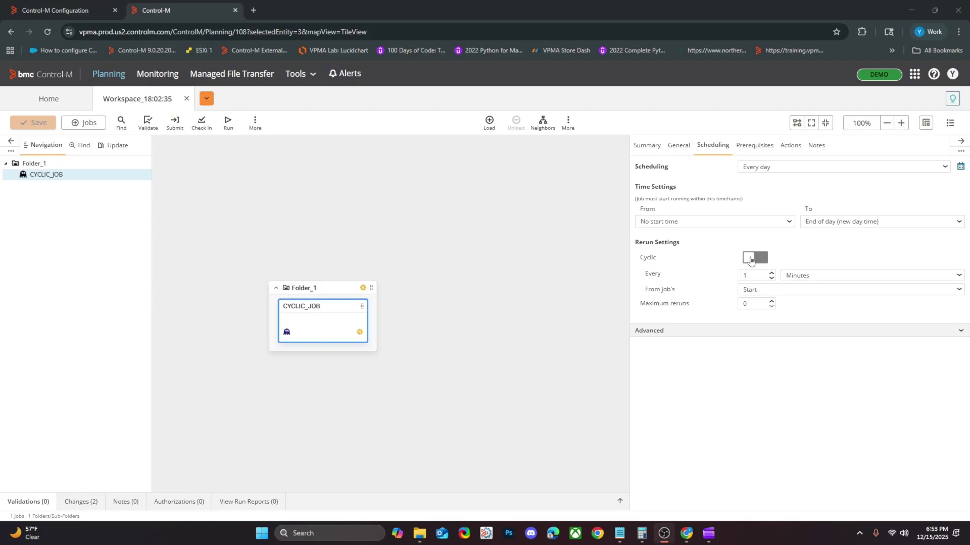
click(750, 258)
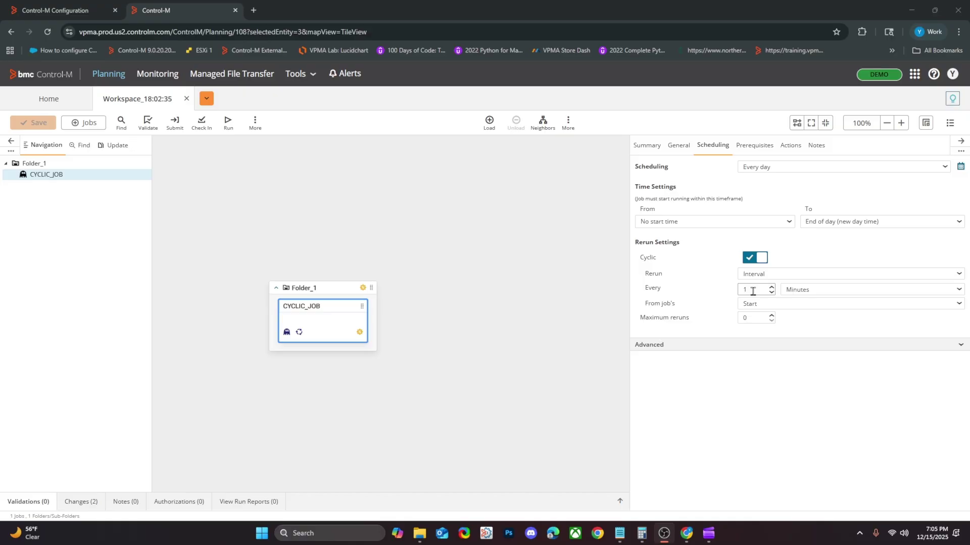
click(797, 292)
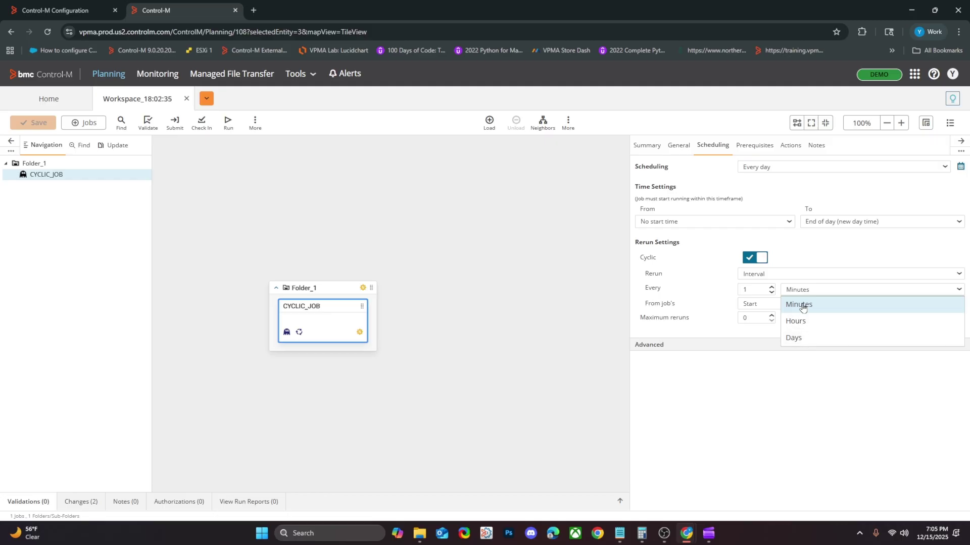
click(796, 305)
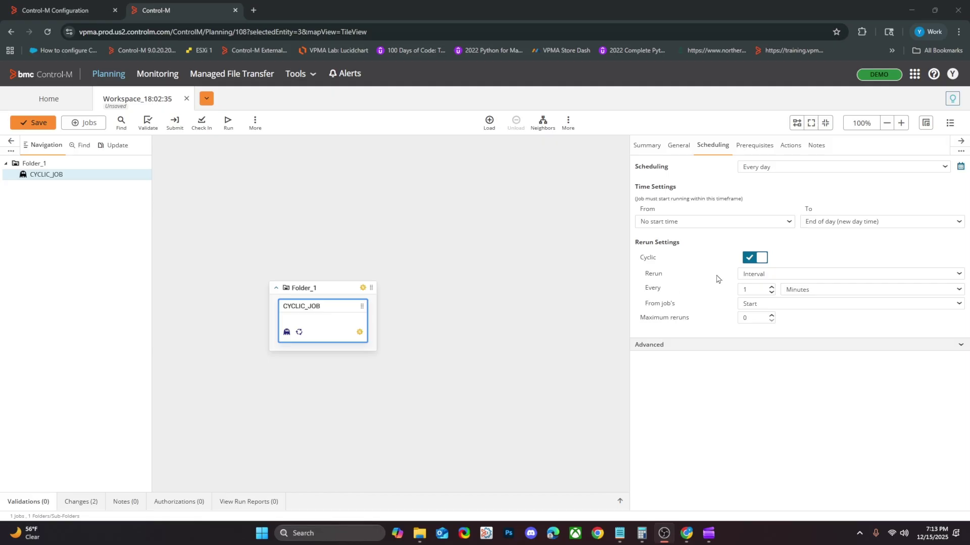
Set CYCLIC_JOB to rerun using an interval sequence of 5, 15 and 30 minutes.
click(757, 274)
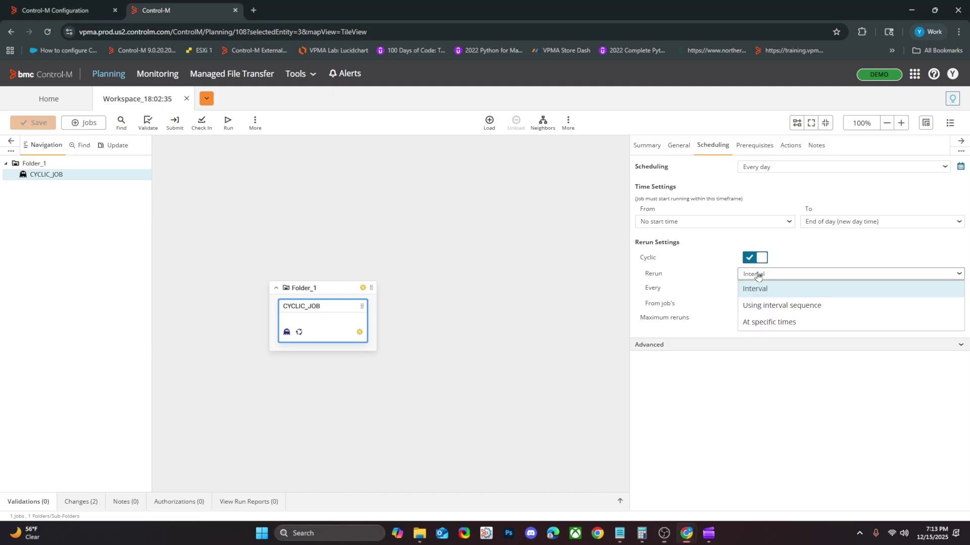
click(767, 305)
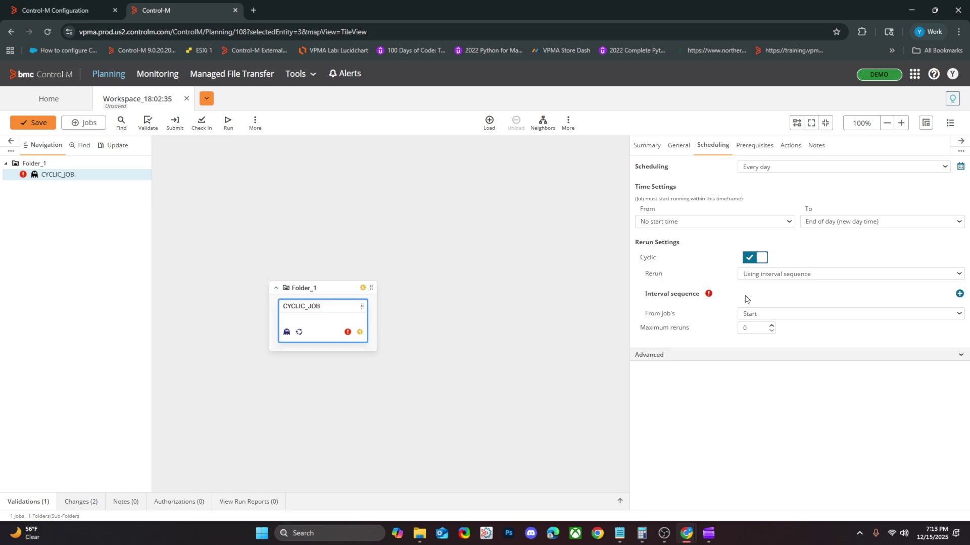
click(959, 294)
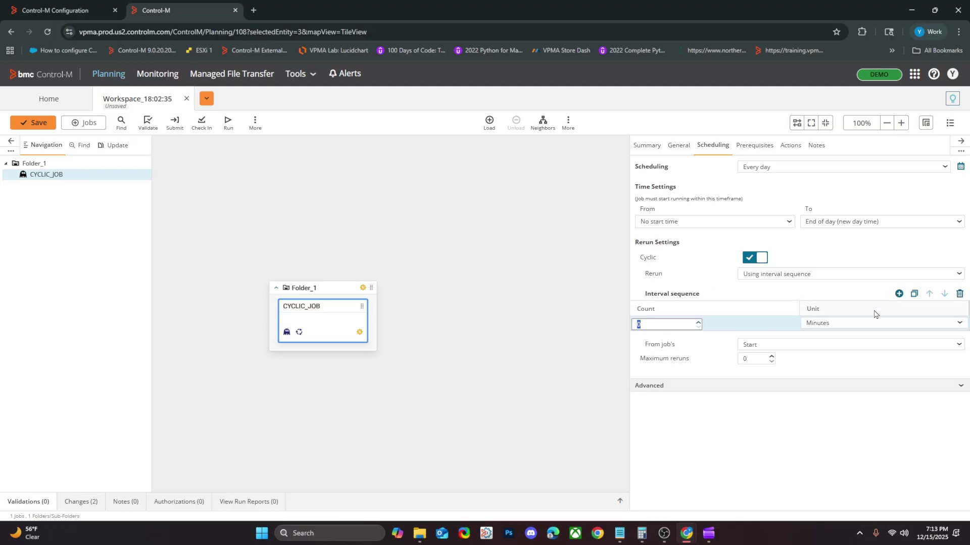
text(5)
click(899, 293)
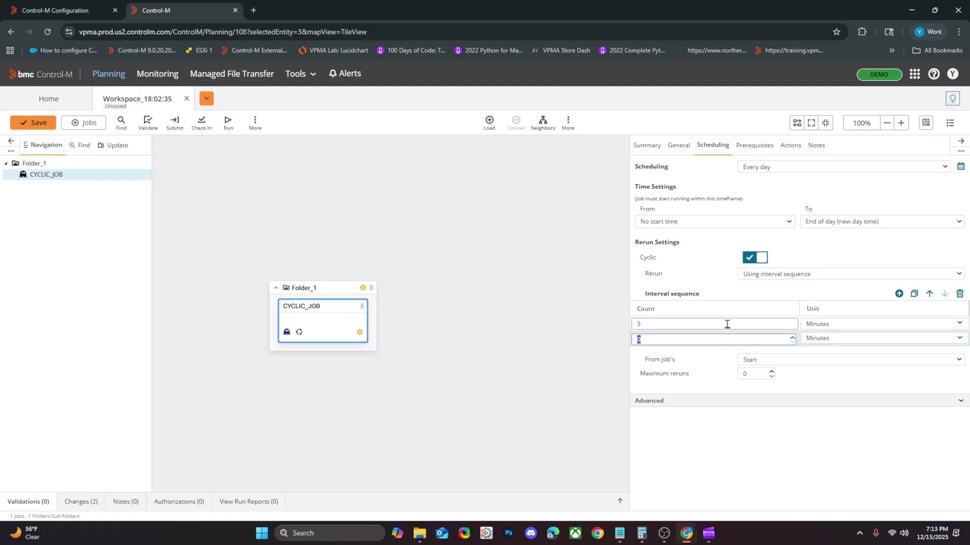
text(15)
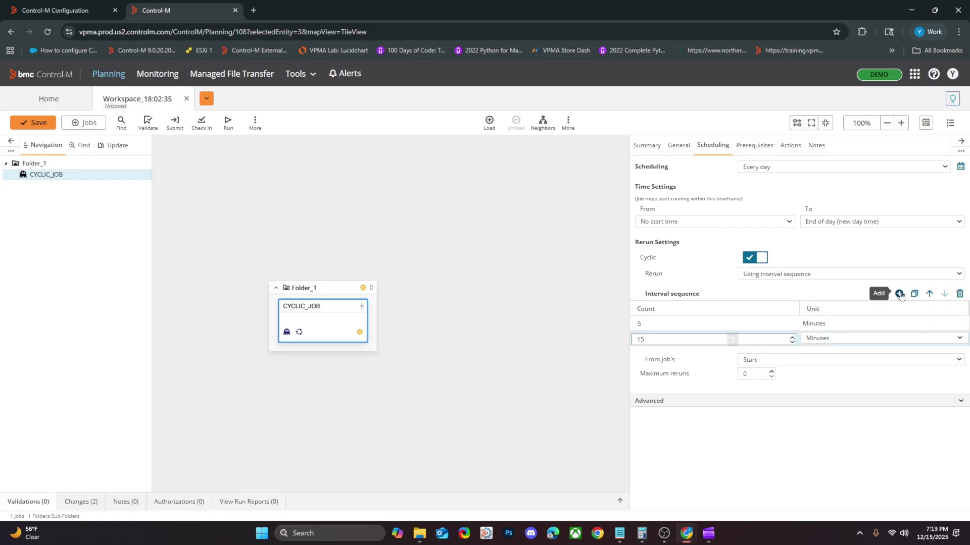
click(898, 293)
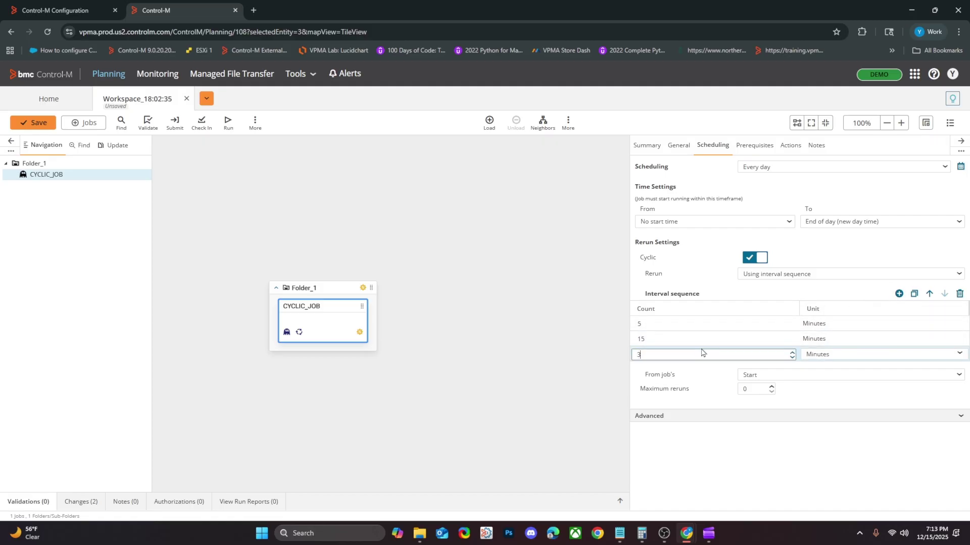
text(30)
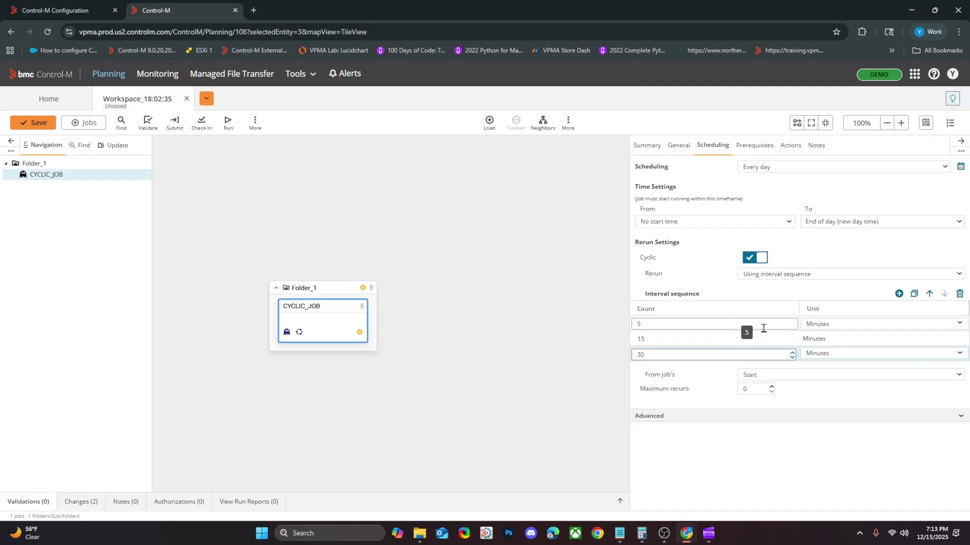
Set CYCLIC_JOB to rerun at the specific times 12:15 AM and 12:45 AM.
click(750, 274)
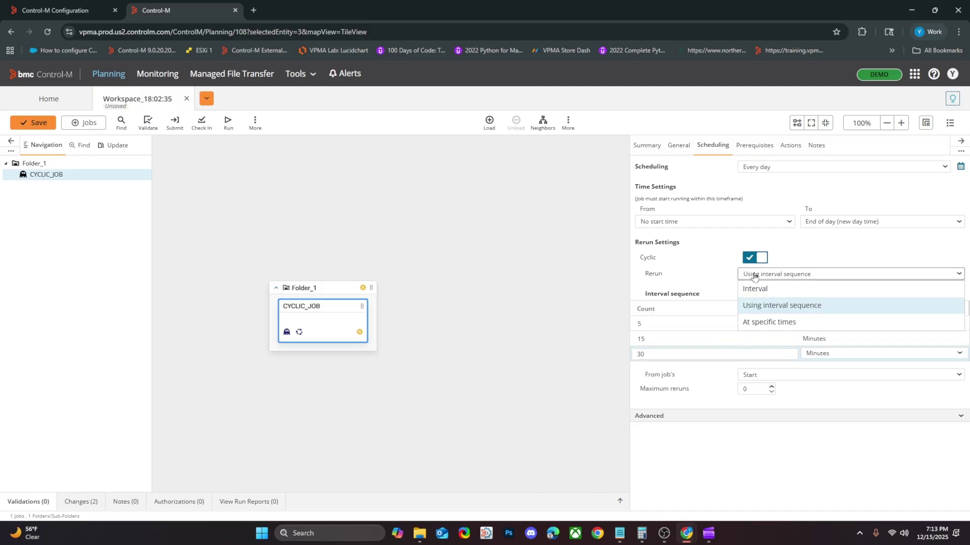
click(768, 323)
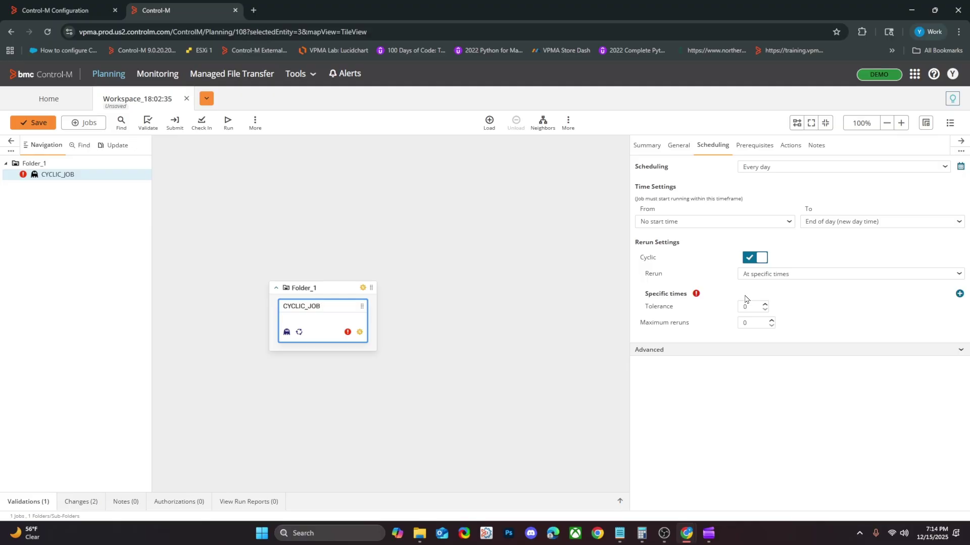
click(959, 293)
click(652, 325)
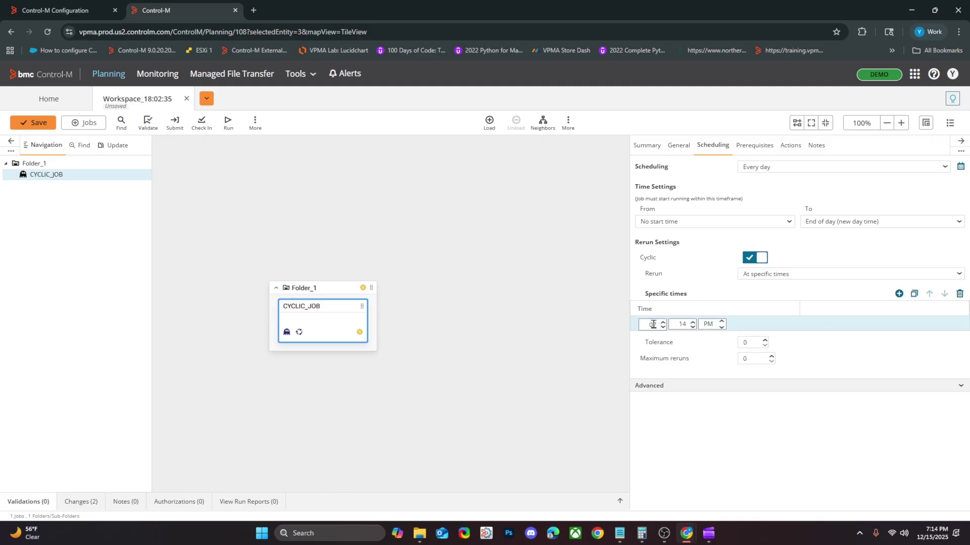
text(12)
key(Tab)
text(15)
click(722, 327)
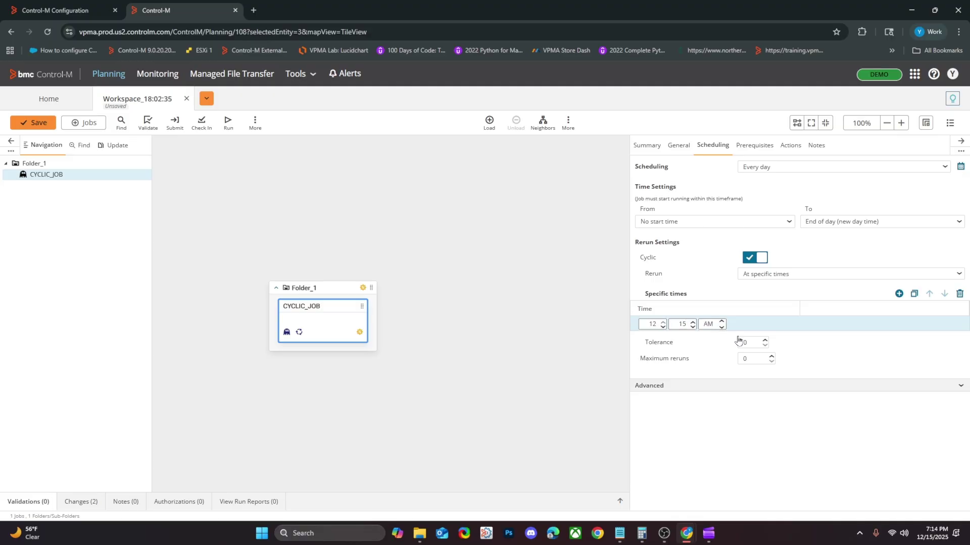
click(899, 294)
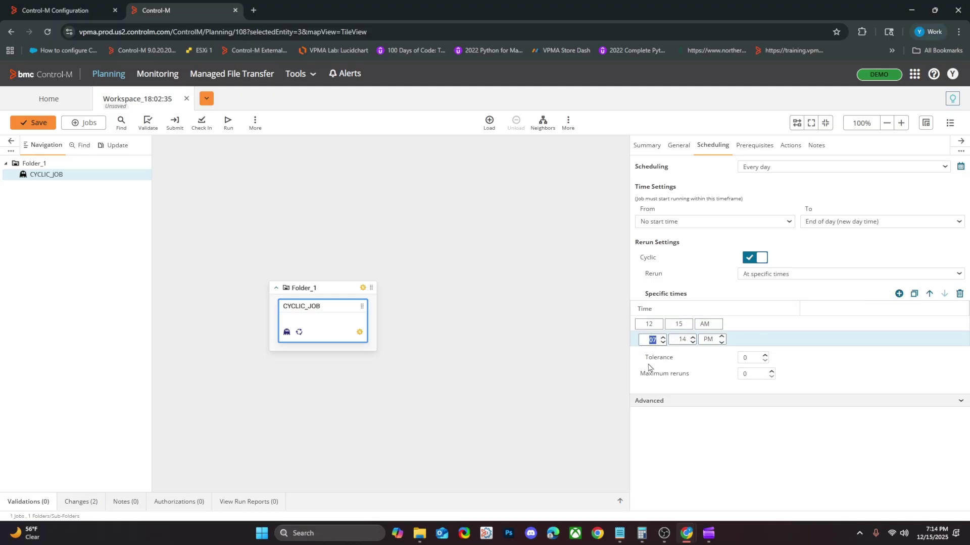
text(12)
double_click(679, 340)
text(45)
click(722, 342)
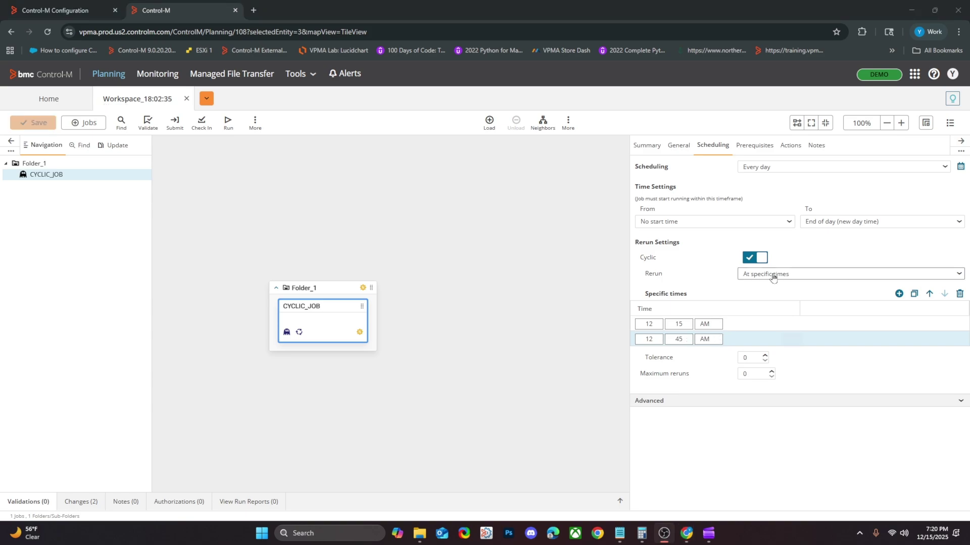
Switch the rerun method of CYCLIC_JOB to Interval, counted from the job's end, and save the workspace.
click(772, 276)
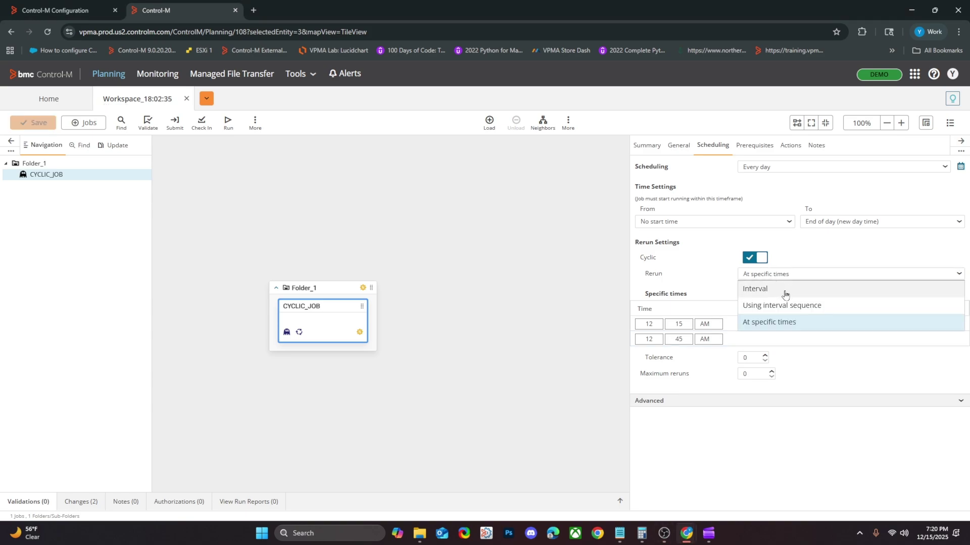
click(785, 295)
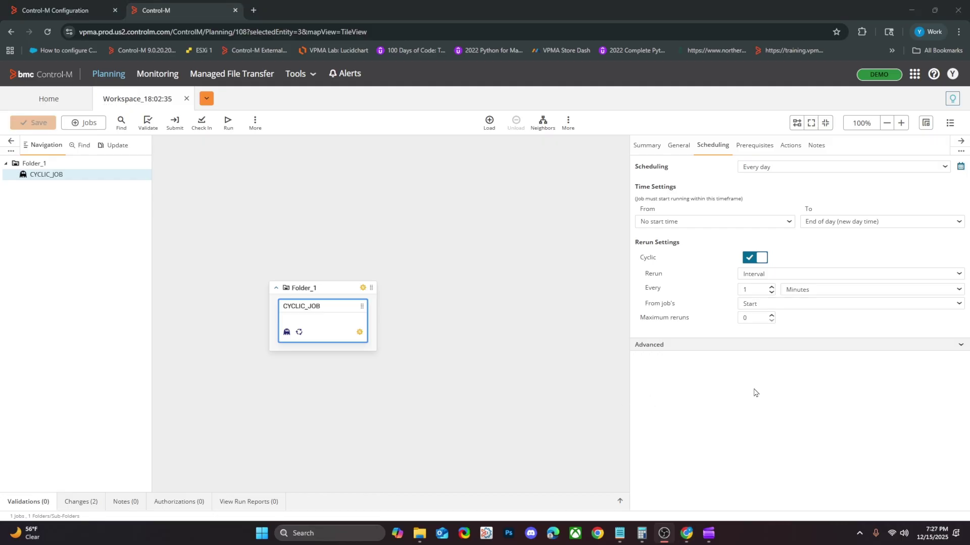
click(755, 305)
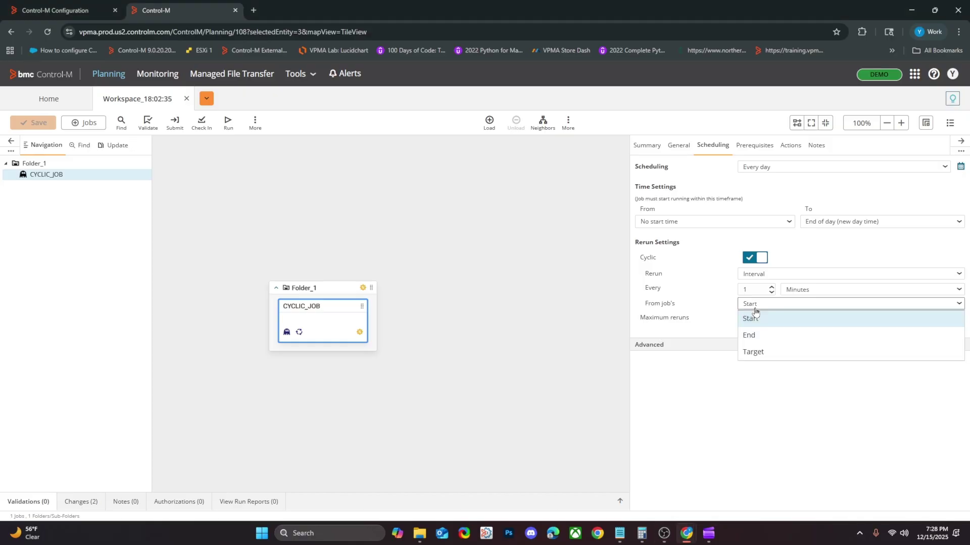
click(750, 336)
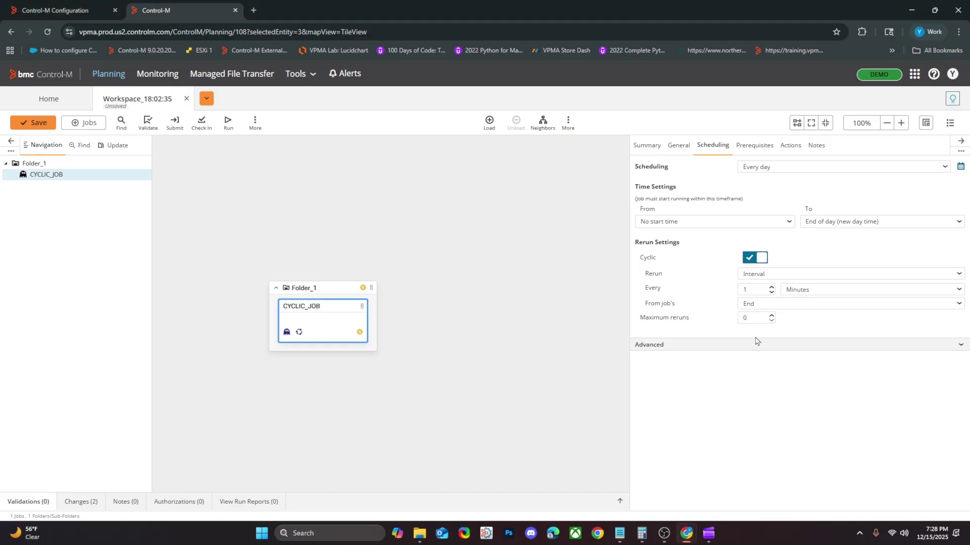
key(ctrl+s)
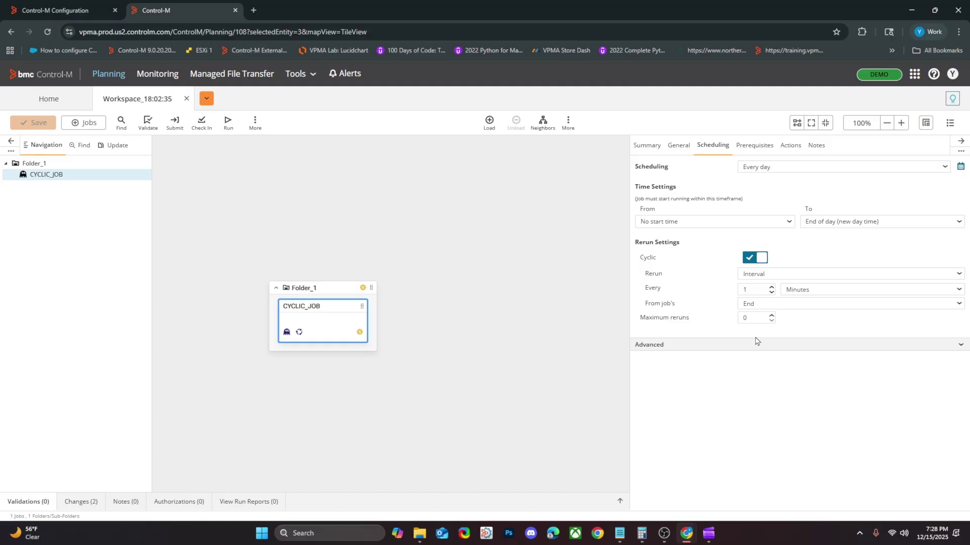
Count the rerun interval from the job's target, with a maximum of 5 reruns, one every 5 minutes.
click(759, 306)
click(753, 352)
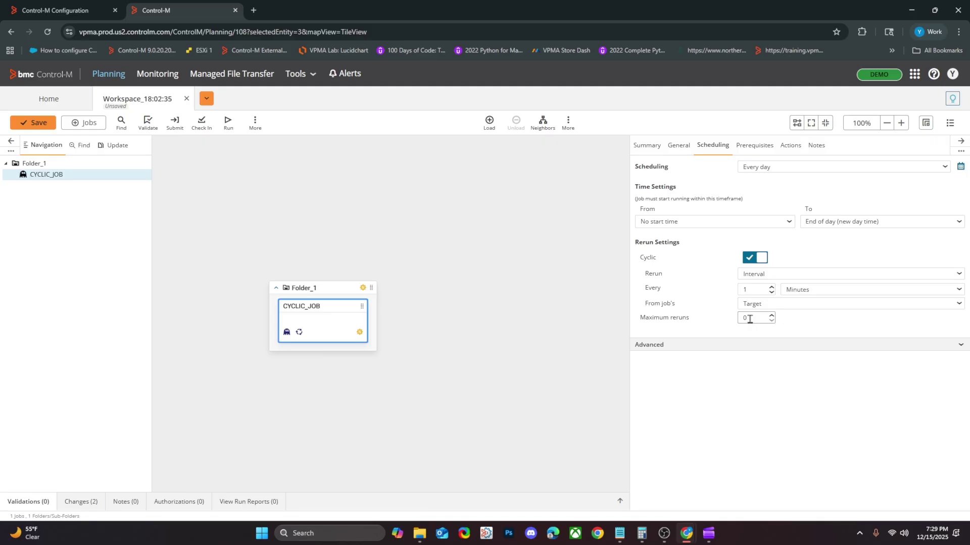
drag(749, 320, 727, 321)
text(5)
scroll(307, 338, up, 3)
scroll(271, 348, up, 2)
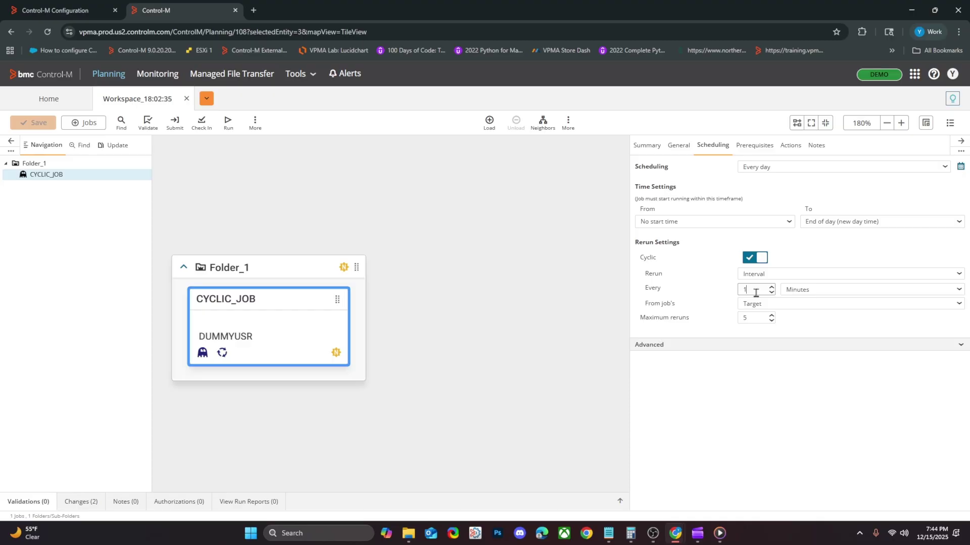
double_click(756, 293)
text(5)
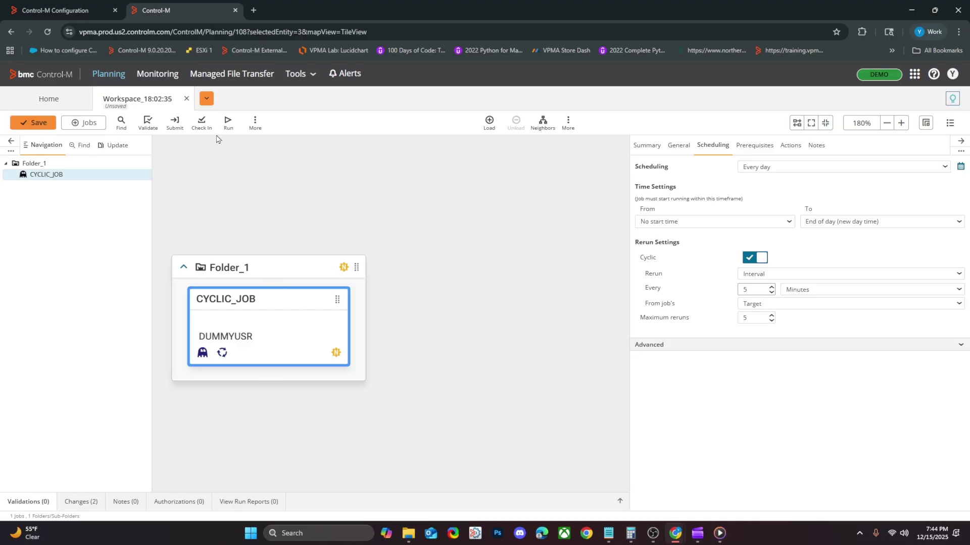
Check in the workspace containing Folder_1 and close the check-in details.
click(201, 122)
click(460, 325)
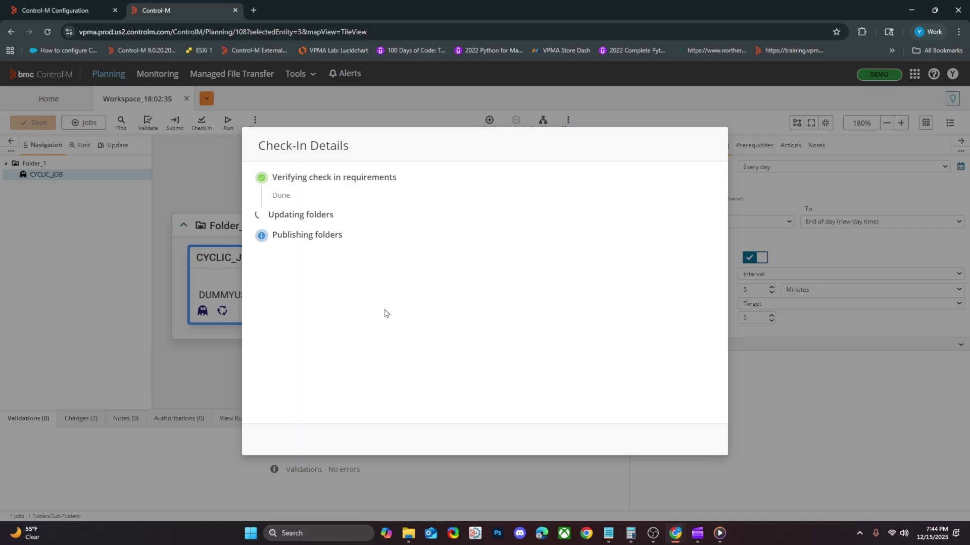
click(694, 442)
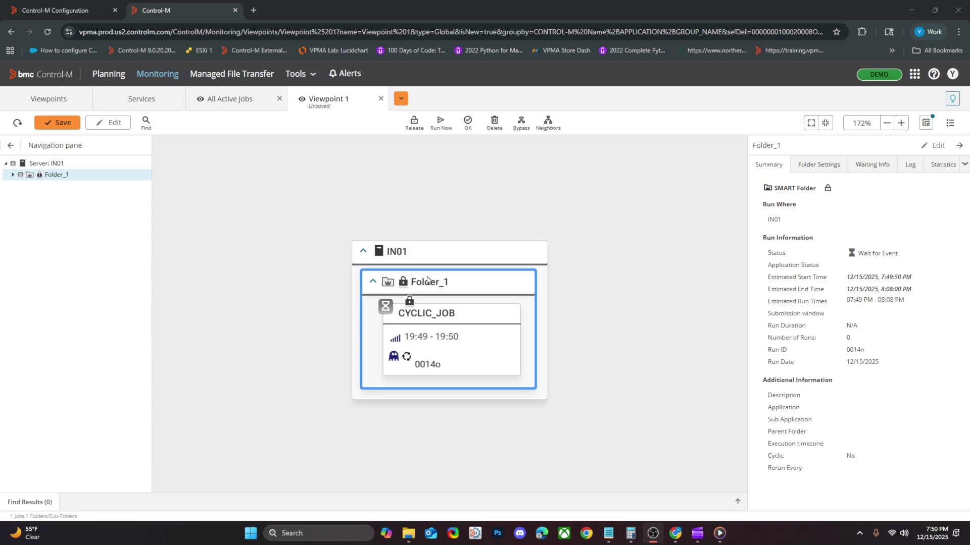
Release the held Folder_1 in the monitoring viewpoint and confirm the release.
right_click(428, 280)
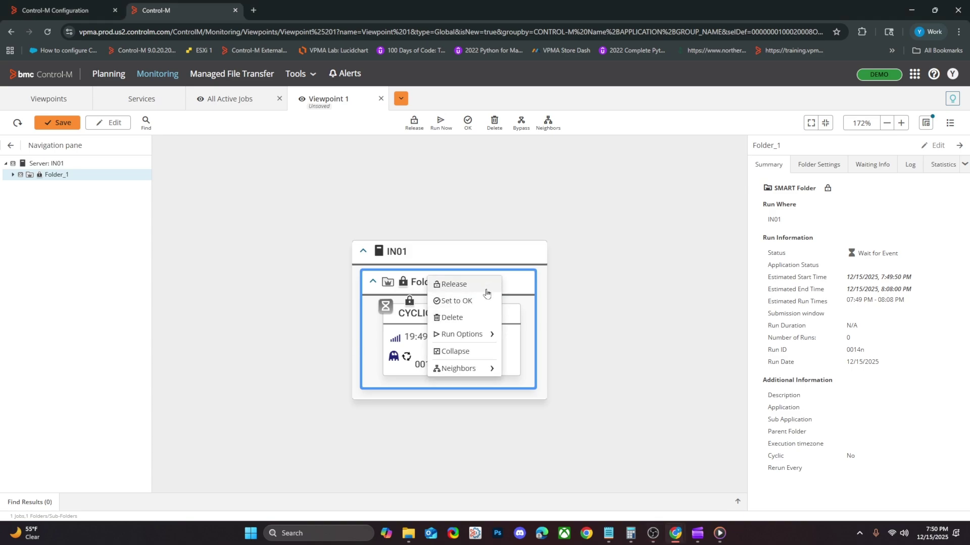
click(470, 284)
click(621, 371)
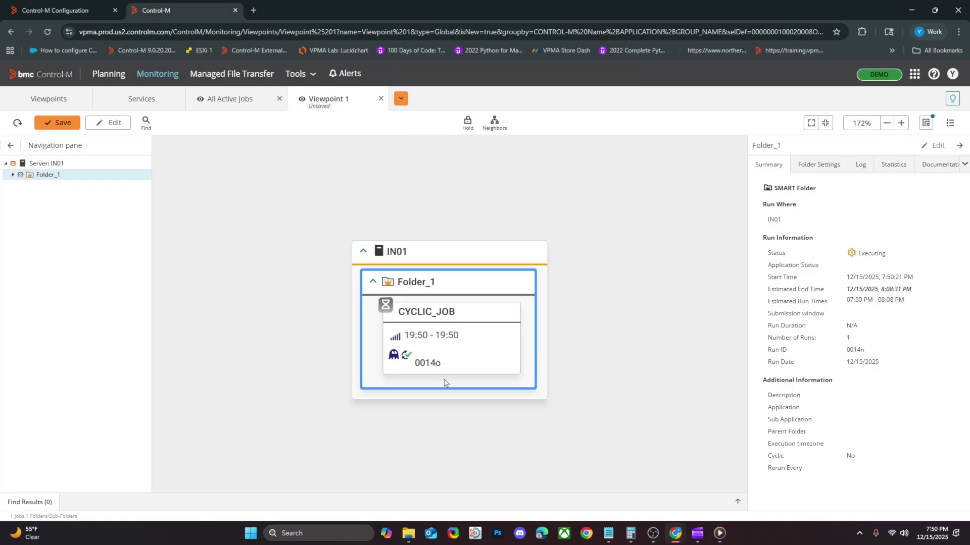
Select CYCLIC_JOB in the monitoring viewpoint and examine its run summary and waiting information.
click(437, 348)
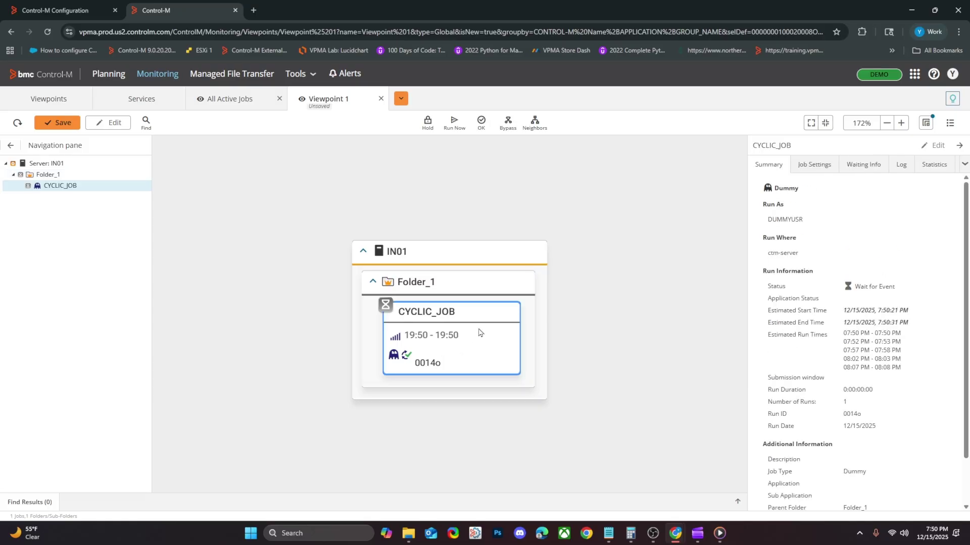
click(857, 173)
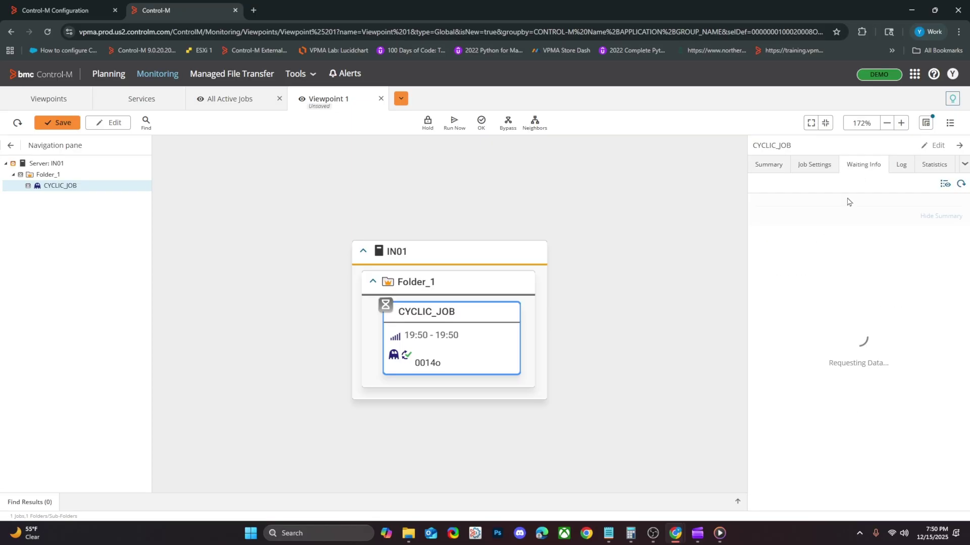